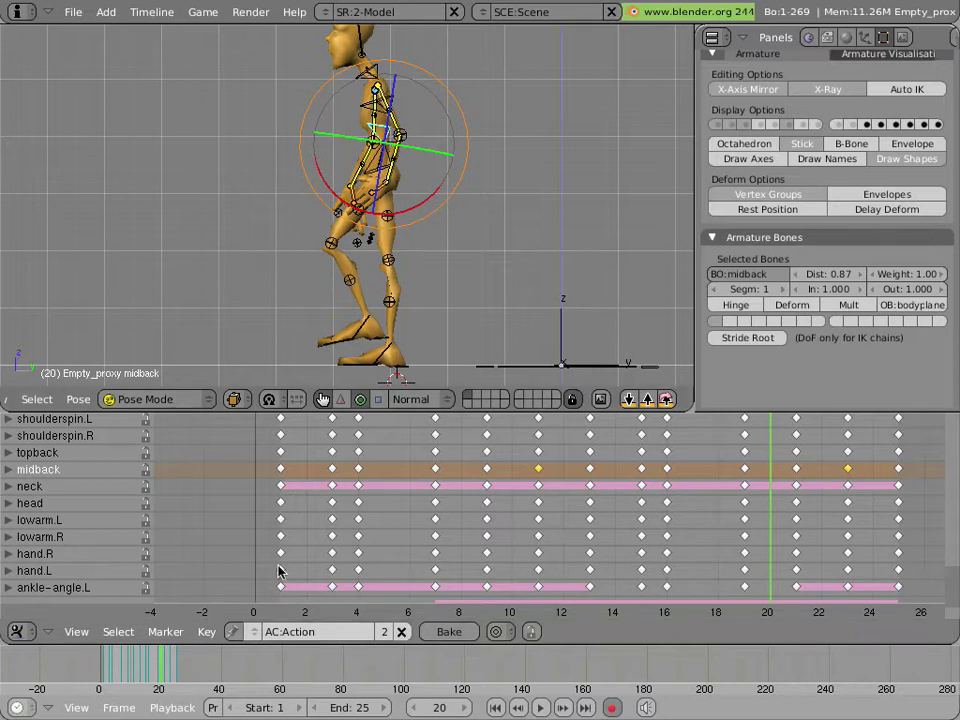
Step: Set the animation end frame to 300, fit the timeline to the range, and scrub the walk
mouse_move(131, 677)
left_mouse_down()
mouse_move(180, 675)
mouse_move(186, 684)
mouse_move(173, 684)
mouse_move(186, 686)
mouse_move(675, 683)
mouse_move(355, 673)
left_mouse_up()
scroll(570, 681, "down", 5)
key("e")
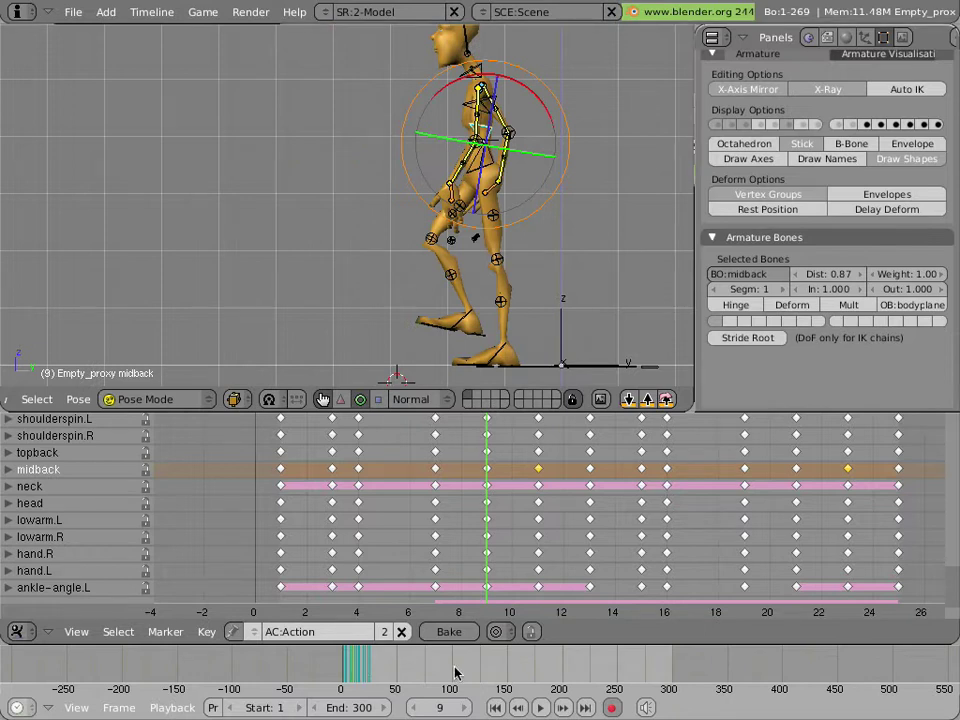
key("Home")
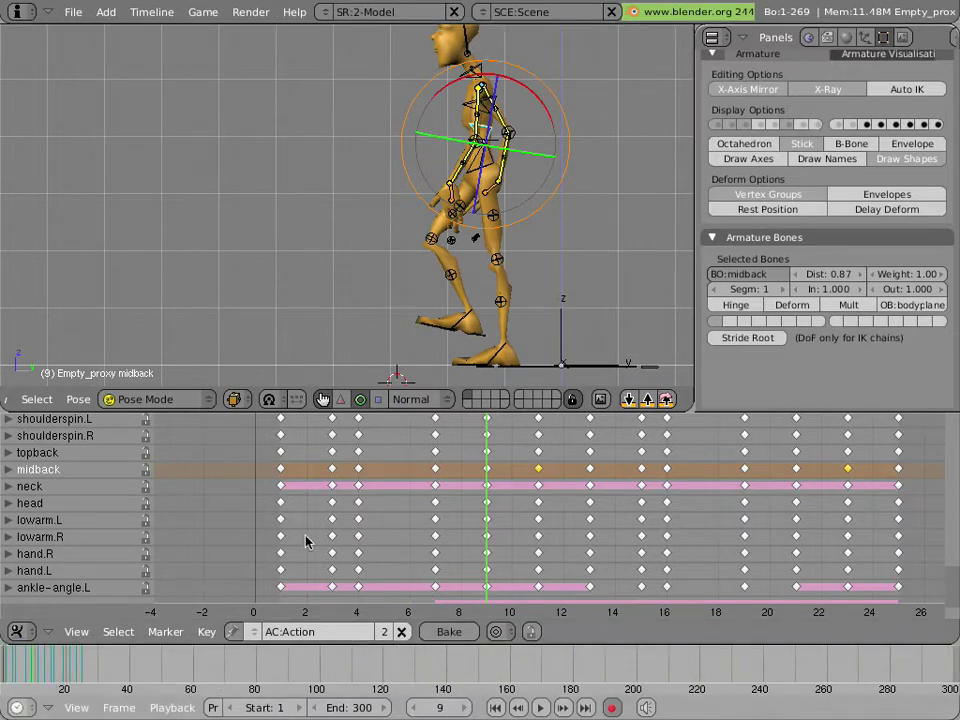
left_click_drag(306, 540, 223, 555)
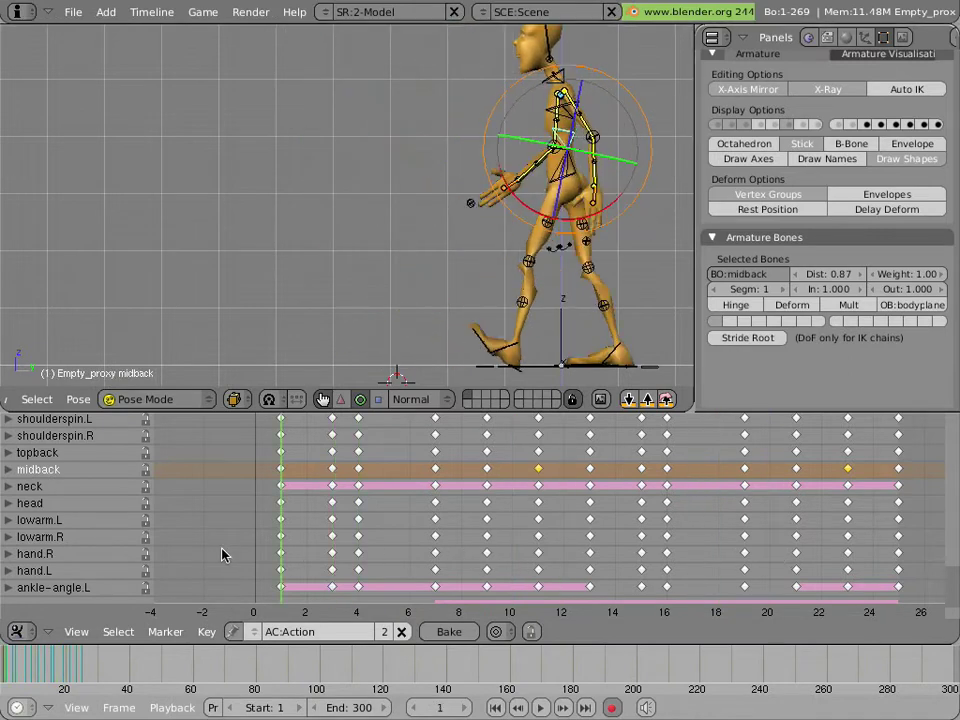
Step: Rename the action 'Action' to 'forwardwalk'
left_click(293, 632)
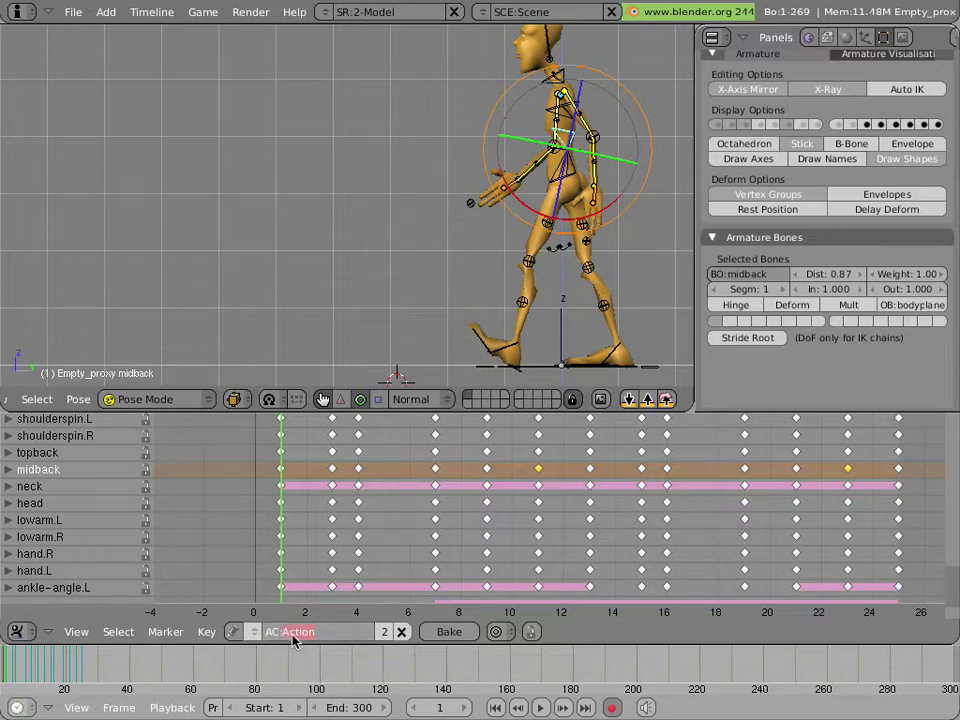
type("forwardwalk")
key("Return")
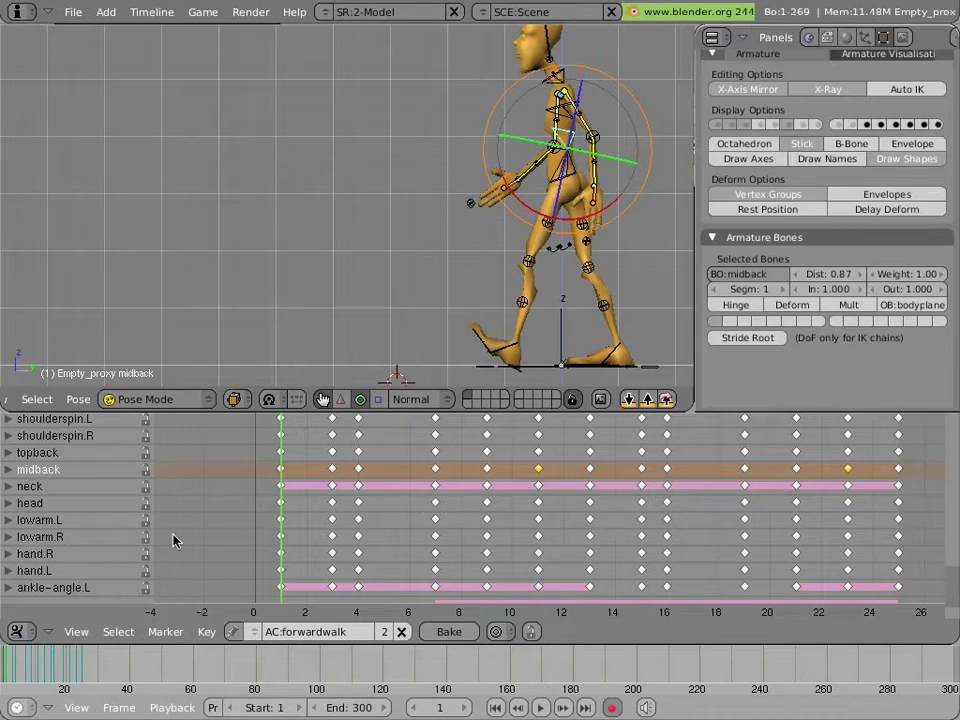
Step: Switch the lower Action Editor area to the NLA Editor
left_click(20, 631)
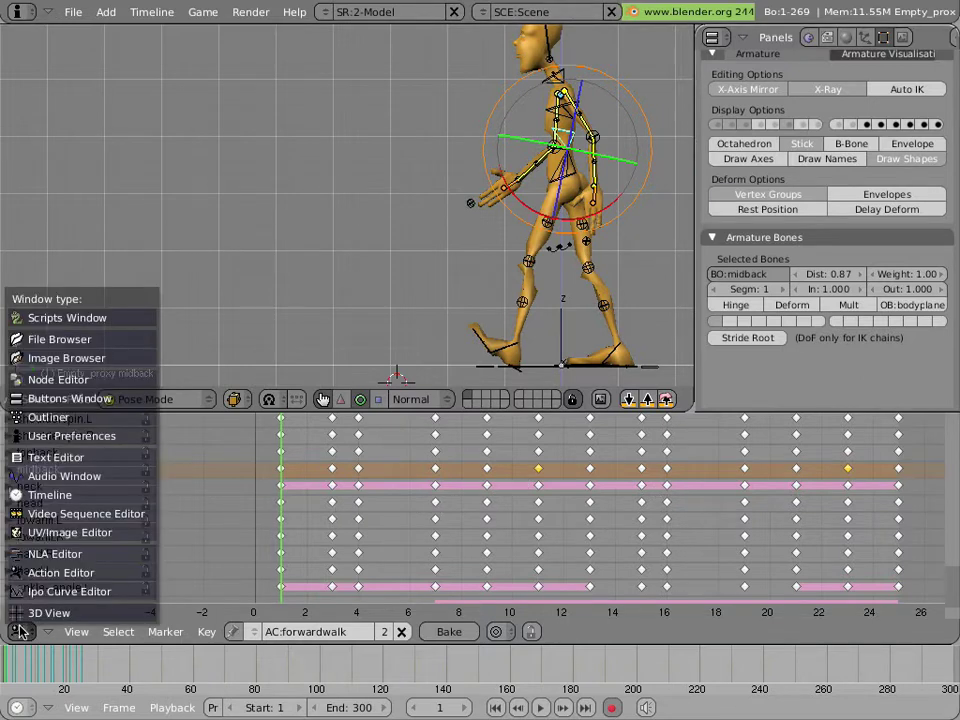
left_click(36, 556)
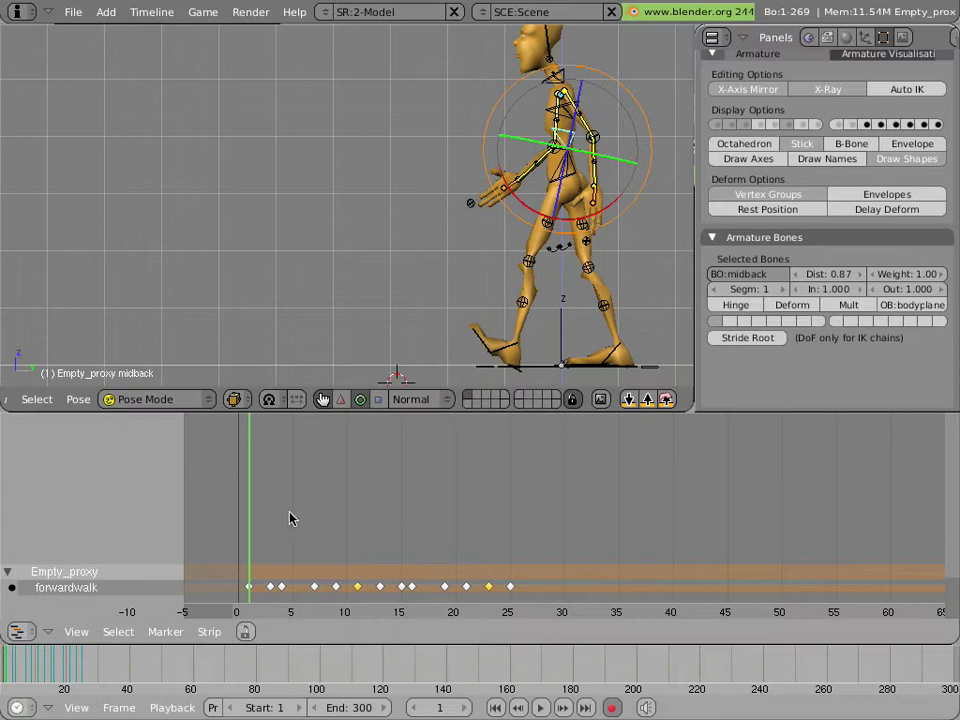
key("alt+a")
key("Escape")
middle_click_drag(332, 529, 336, 466)
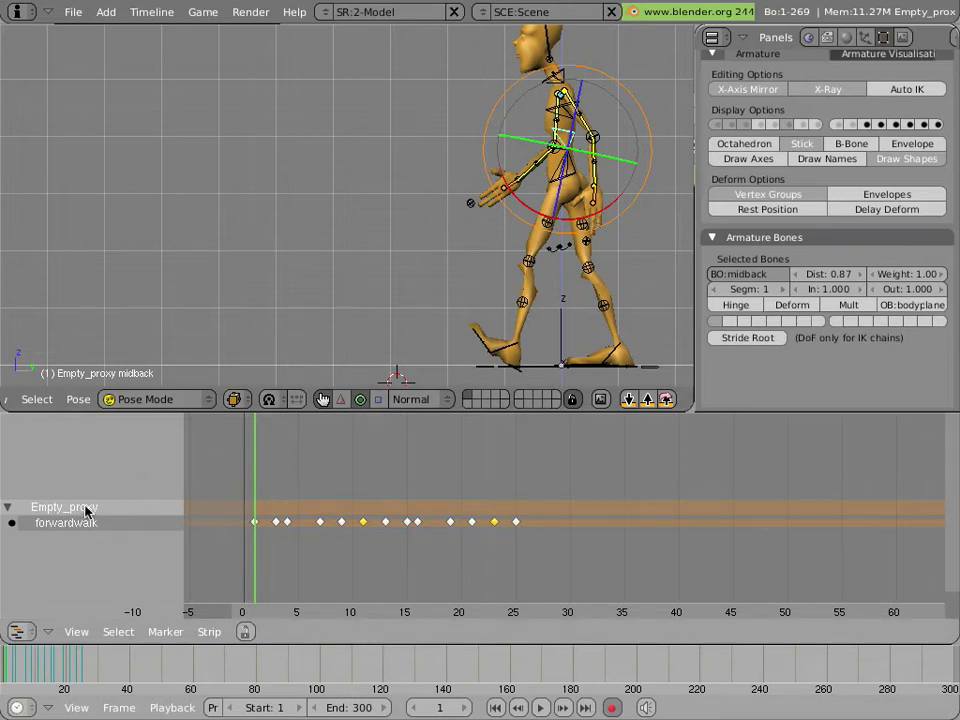
key("c")
key("c")
Step: Convert the forwardwalk action into an NLA strip and scrub through its frames
left_click(78, 494)
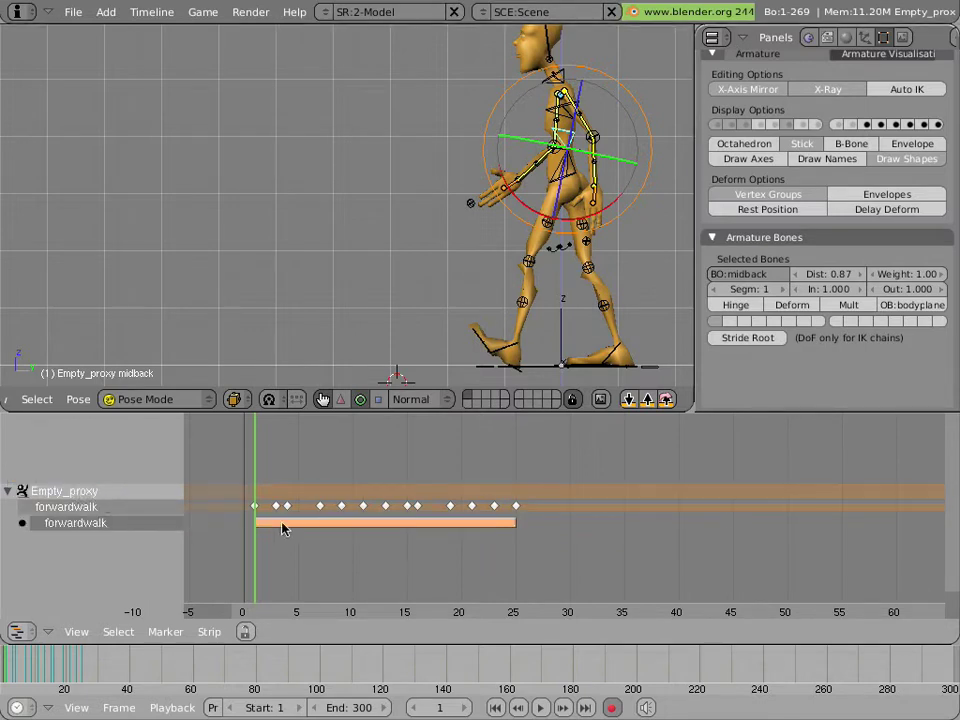
key("Right")
left_click_drag(316, 545, 168, 500)
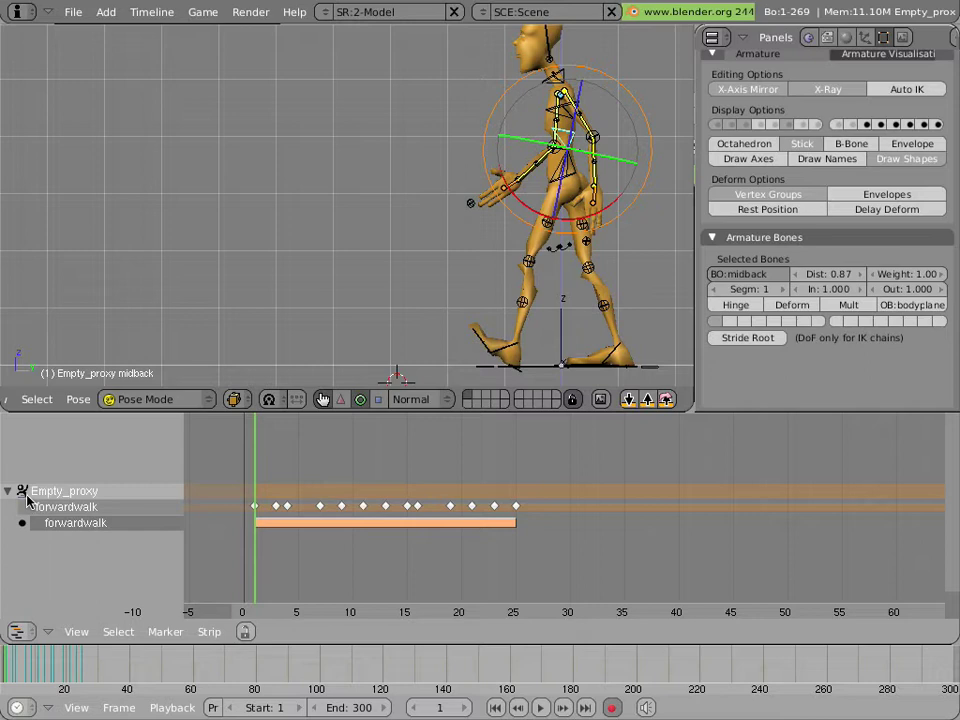
Step: Make Empty_proxy use its NLA strips, then play and scrub the walk from frame 1
left_click(22, 491)
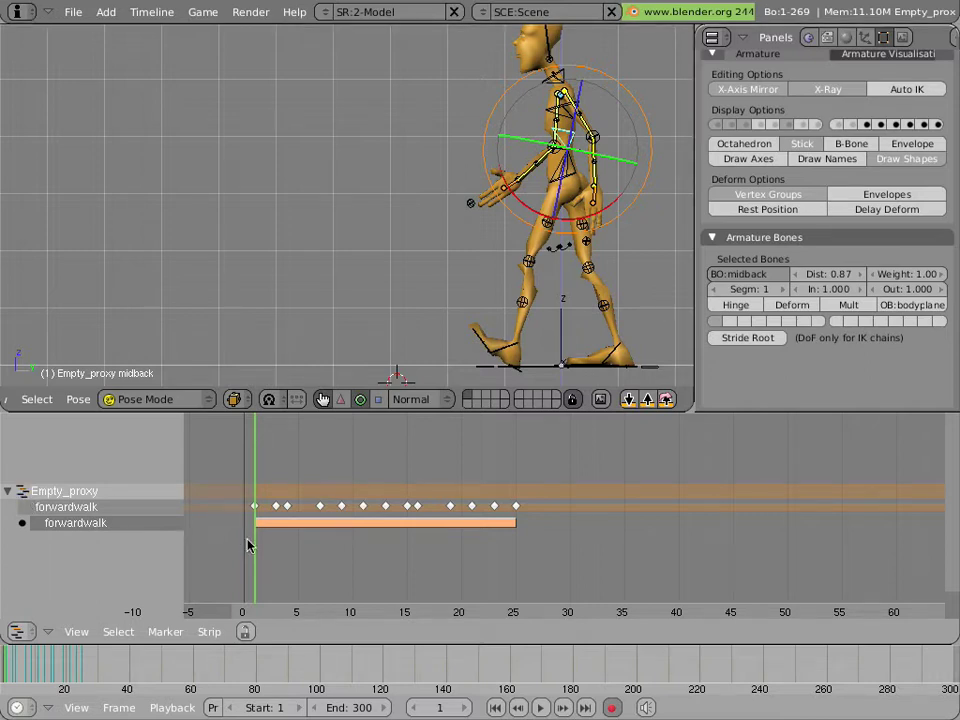
key("alt+a")
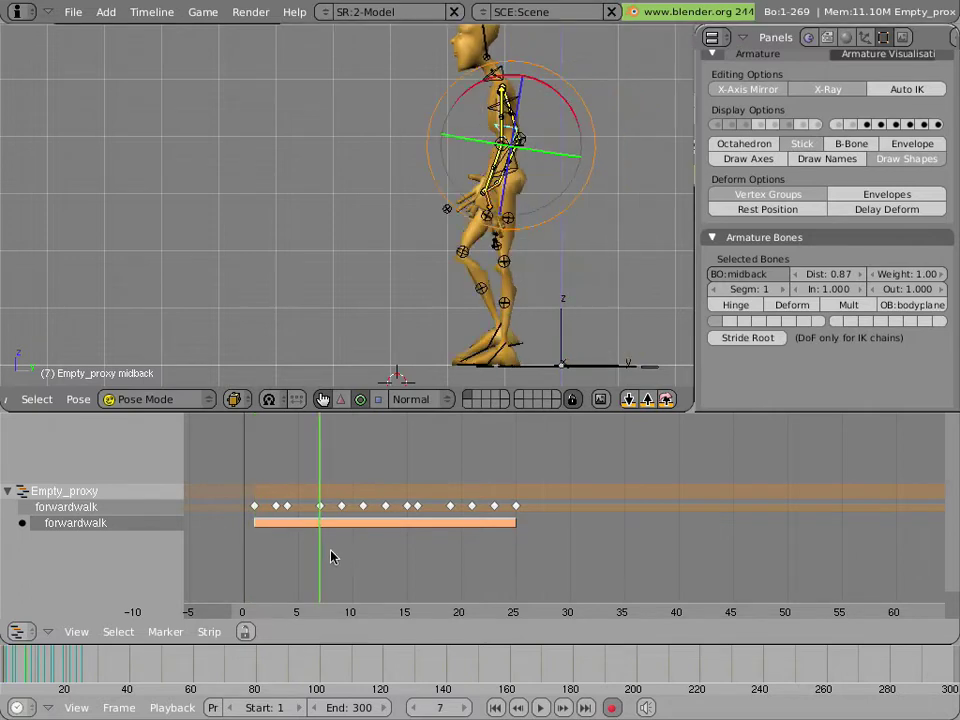
left_click(249, 544)
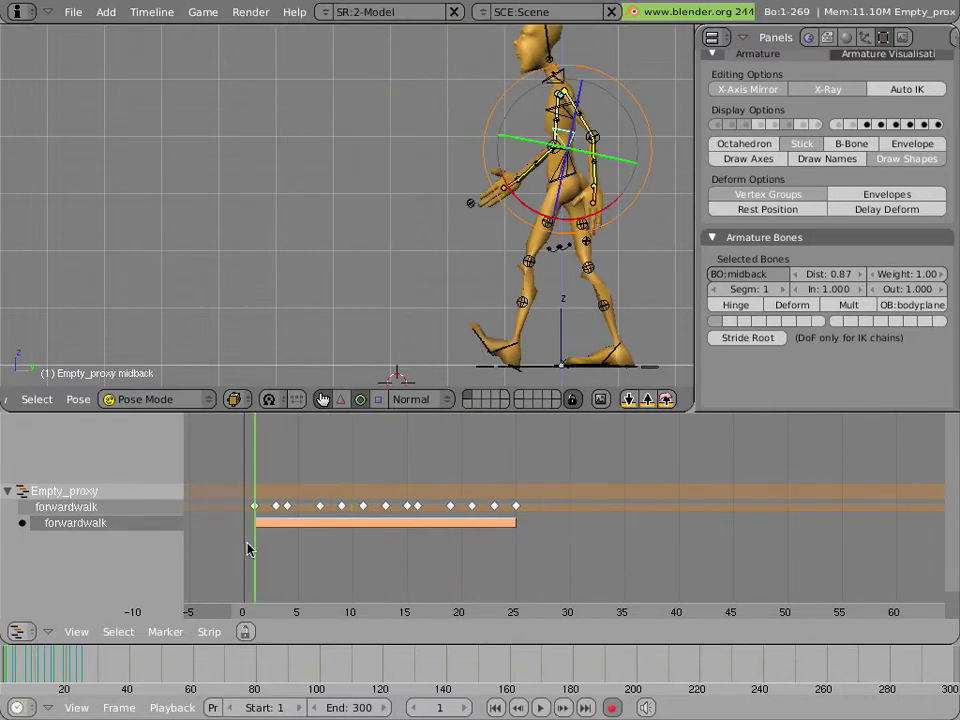
key("alt+a")
left_click(204, 541)
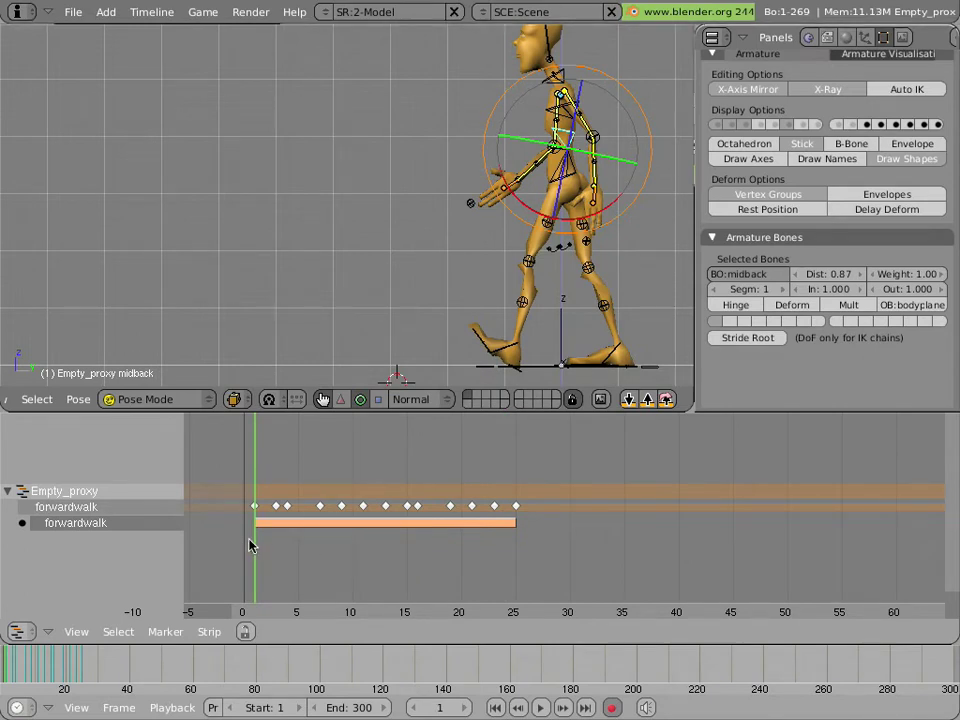
left_click_drag(257, 546, 238, 538)
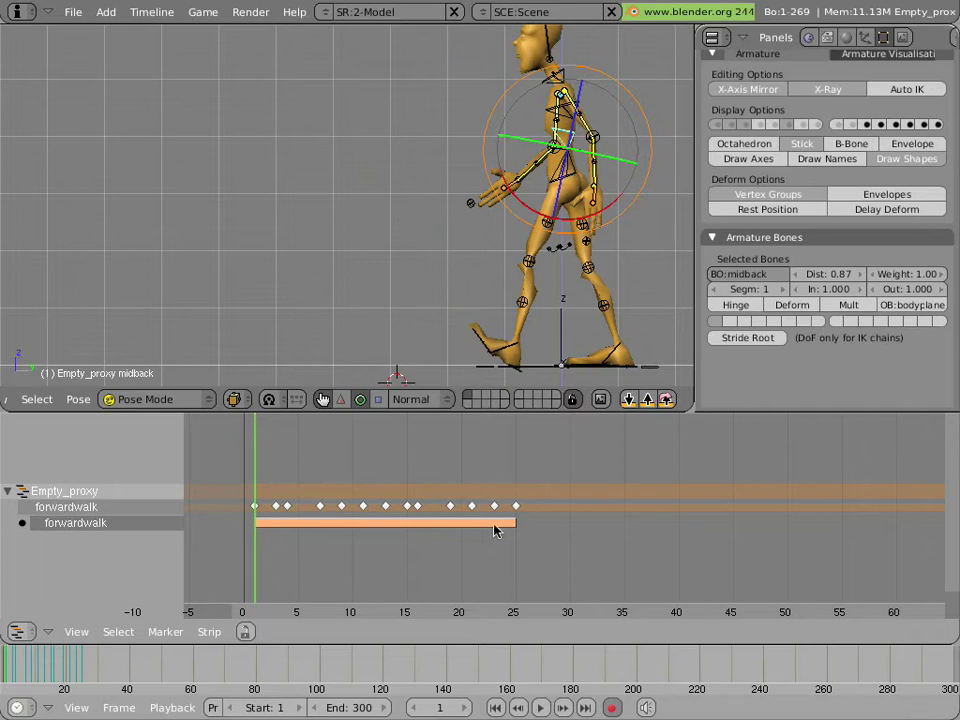
Step: Show the forwardwalk strip's Transform Properties (range 1–25, repeat 1.00) beside the channel list
key("n")
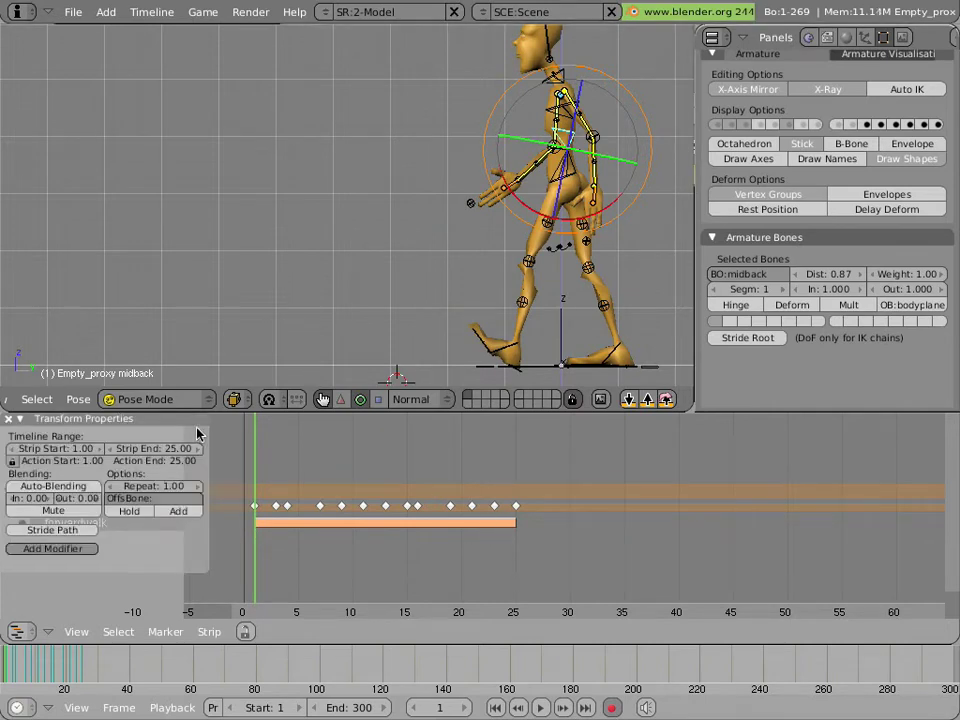
left_click_drag(195, 425, 335, 451)
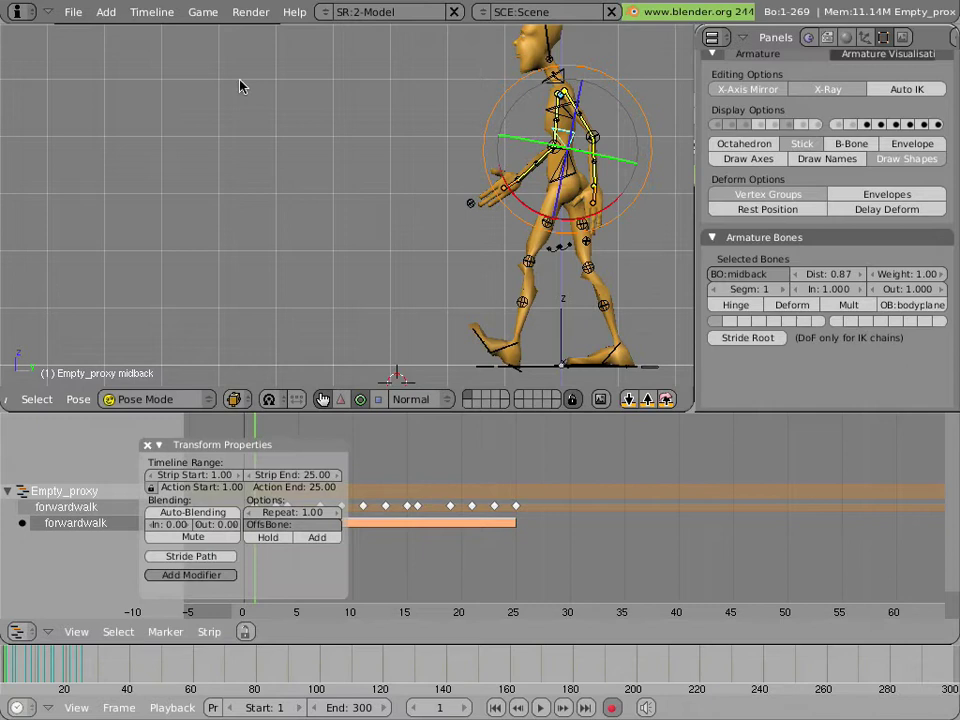
key("n")
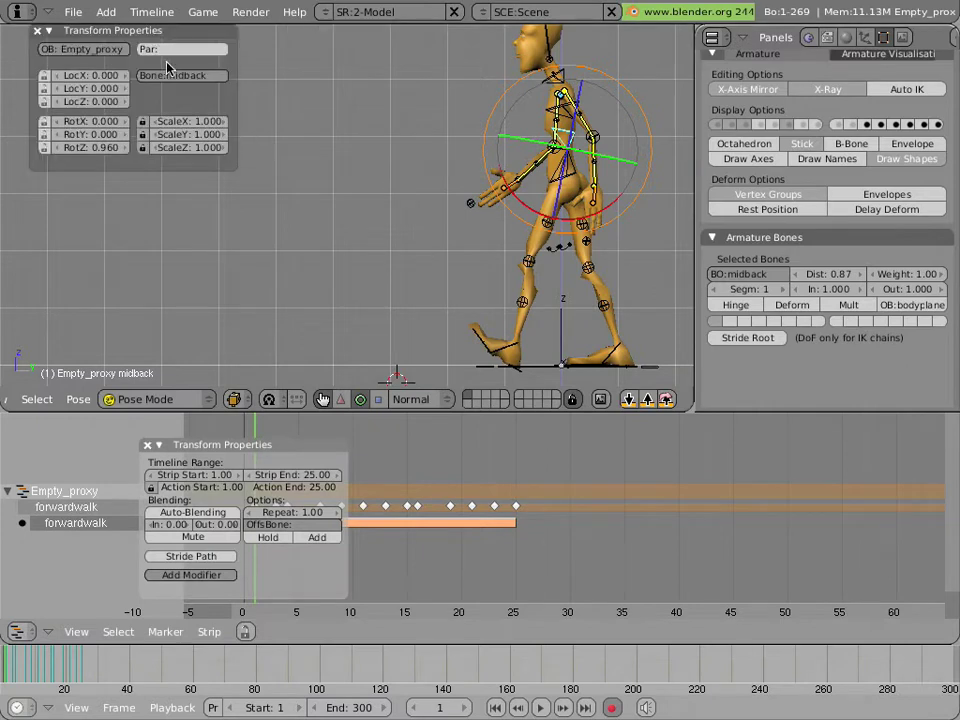
left_click(33, 30)
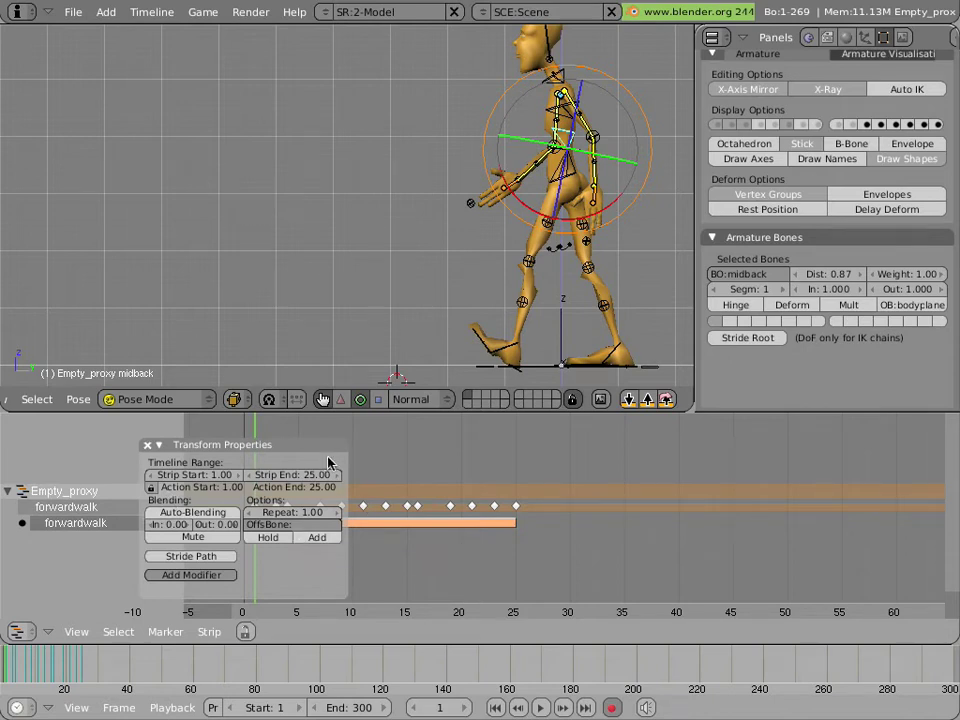
Step: Set the forwardwalk strip's end frame to 241 by entering 1+10*24
scroll(544, 565, "down", 1)
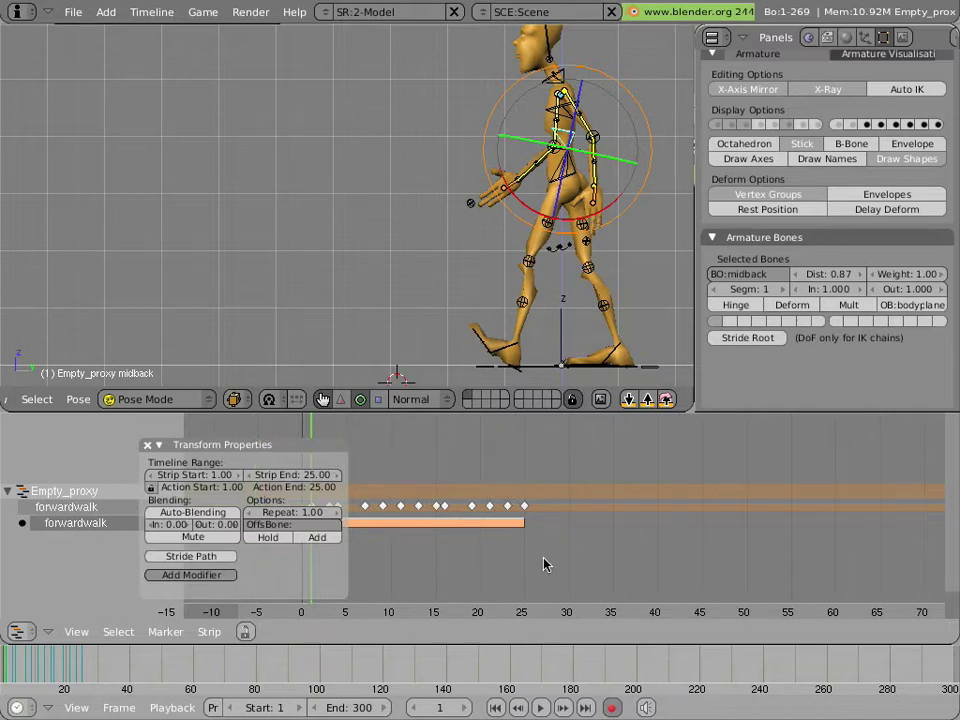
left_click(333, 478)
key("End")
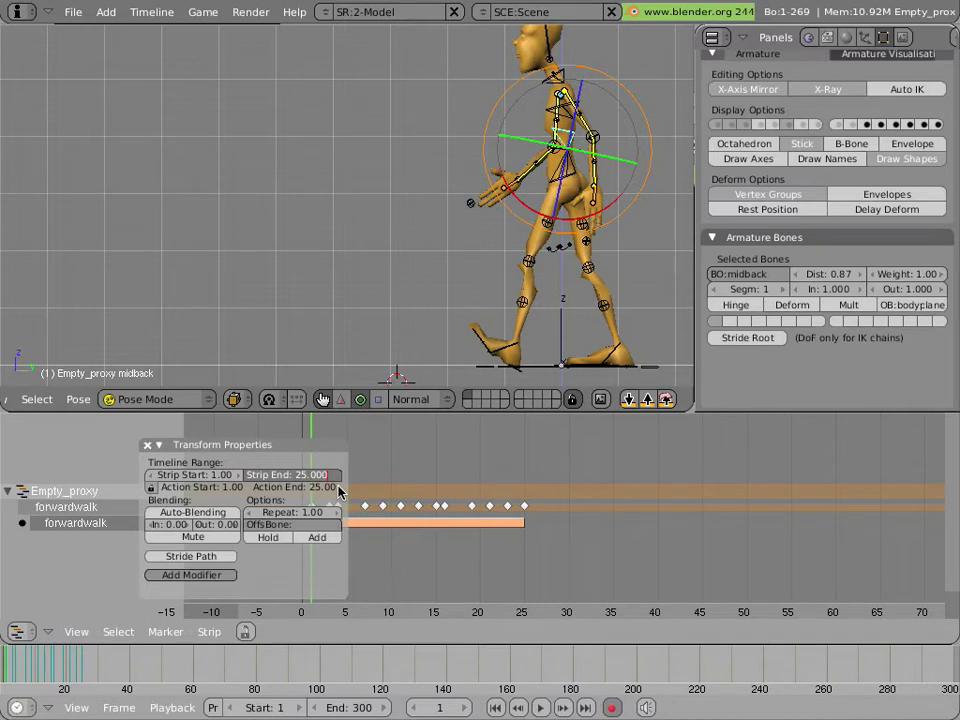
key("BackSpace")
key("BackSpace")
key("BackSpace")
key("BackSpace")
key("BackSpace")
key("BackSpace")
type("1")
type("+10")
type("*")
type("24")
key("Return")
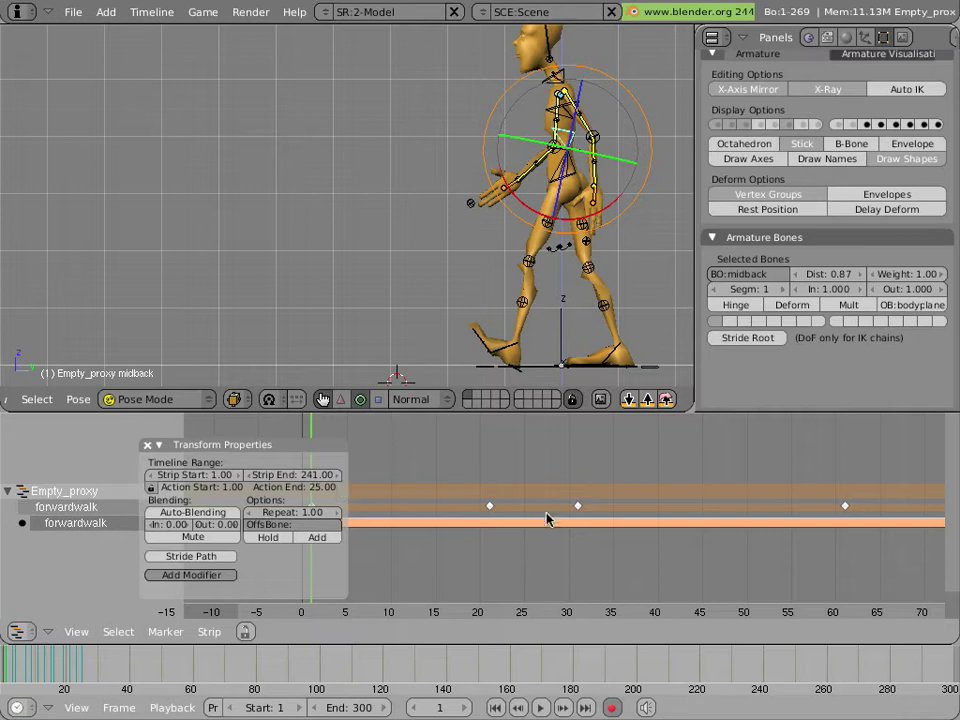
scroll(542, 510, "down", 10)
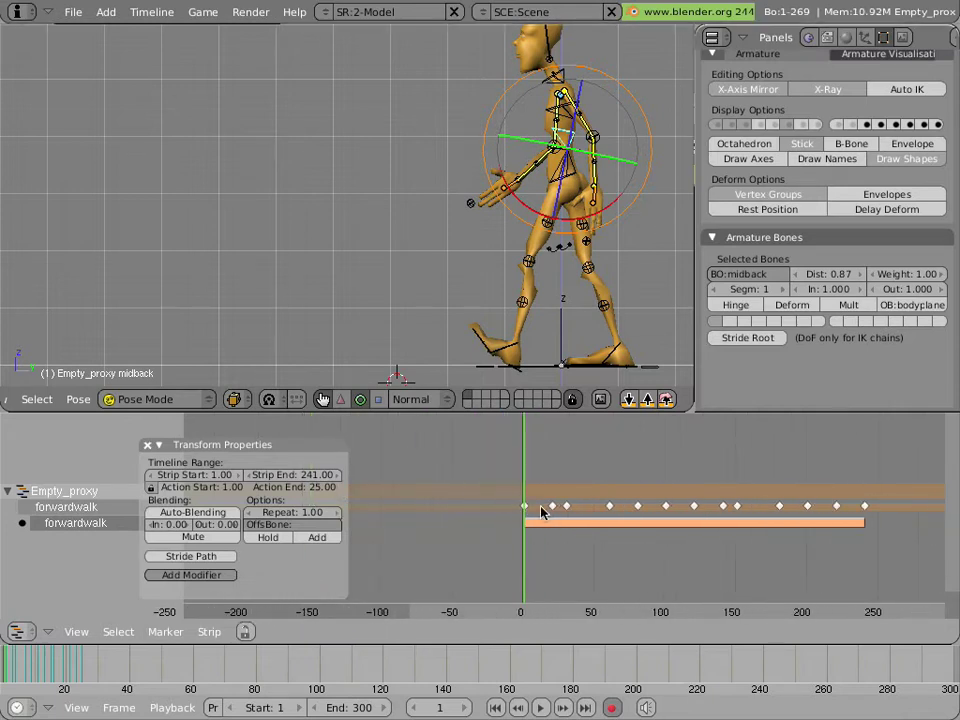
left_click_drag(540, 504, 480, 504)
key("shift+Left")
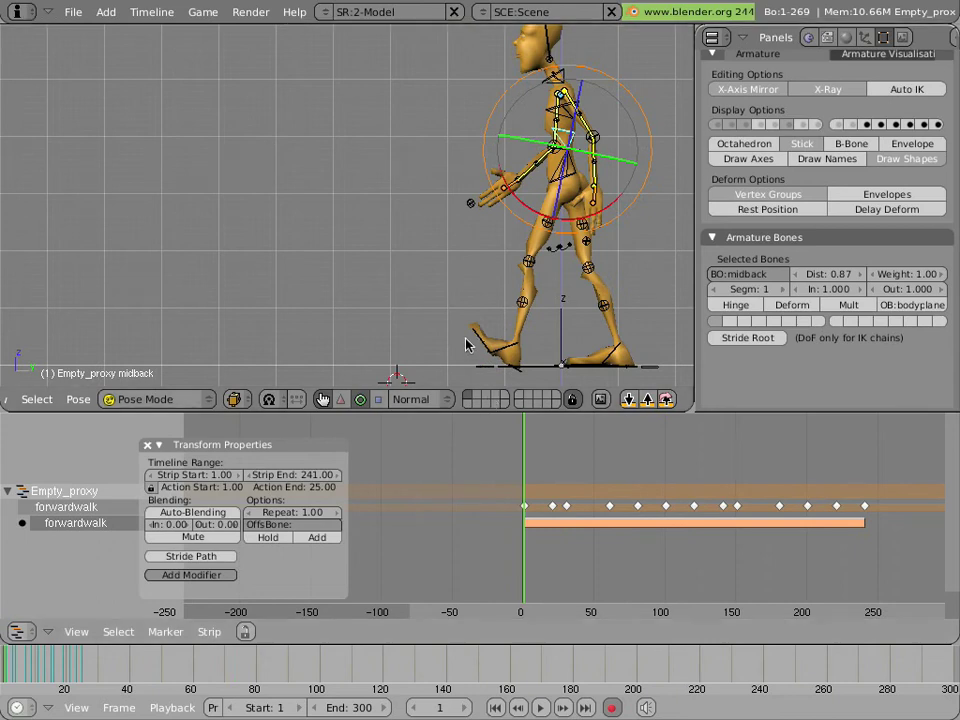
key("alt+a")
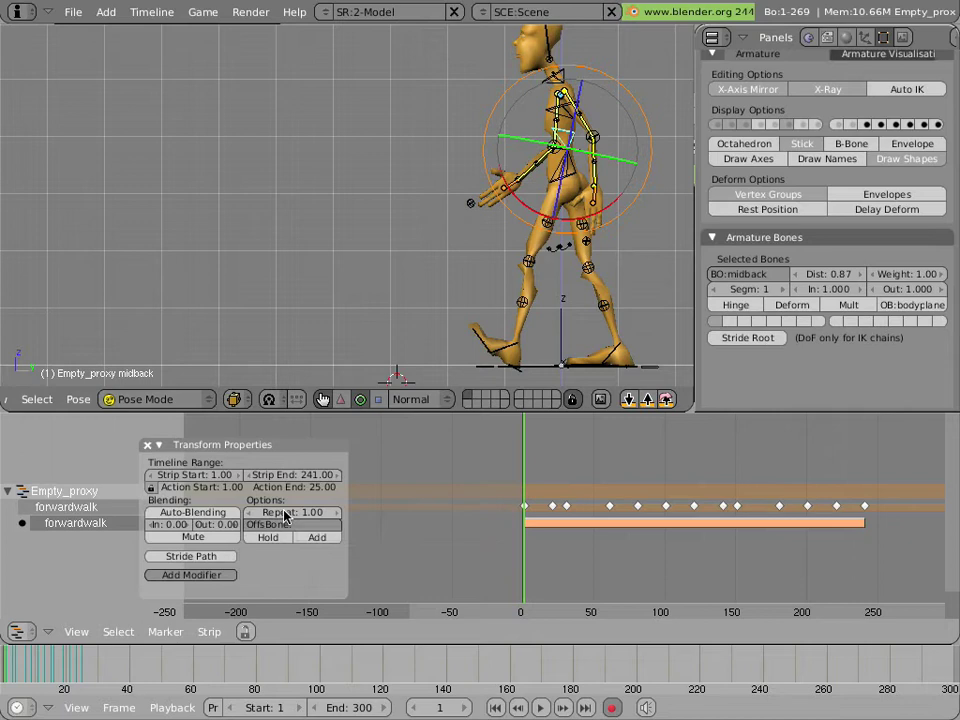
Step: Set the strip's repeat count to 10 and play back the looping walk
left_click(285, 513)
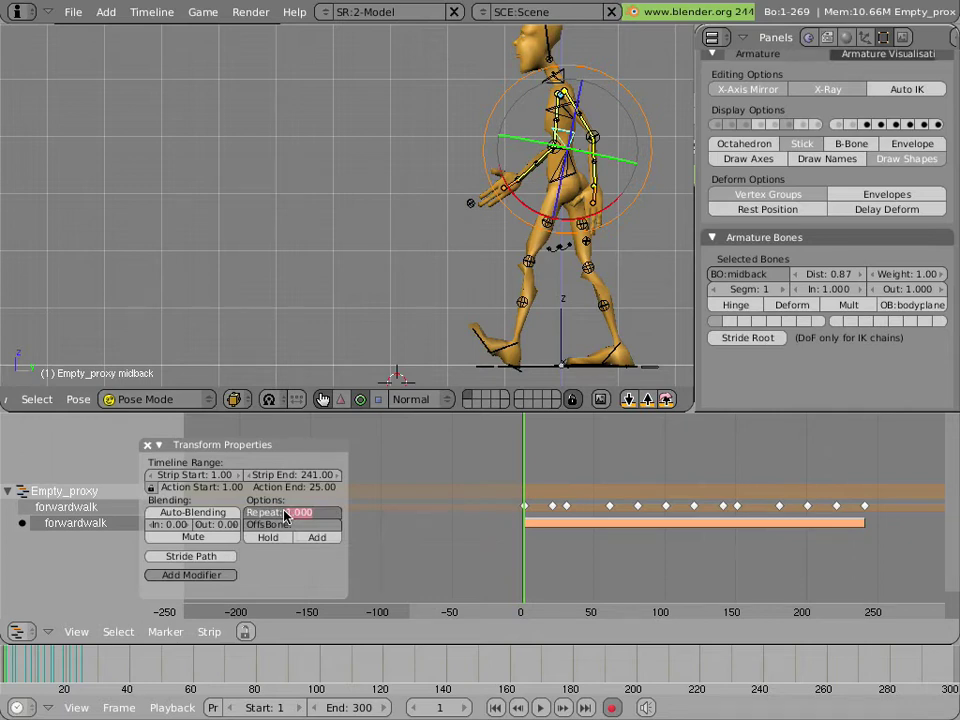
type("10")
key("Return")
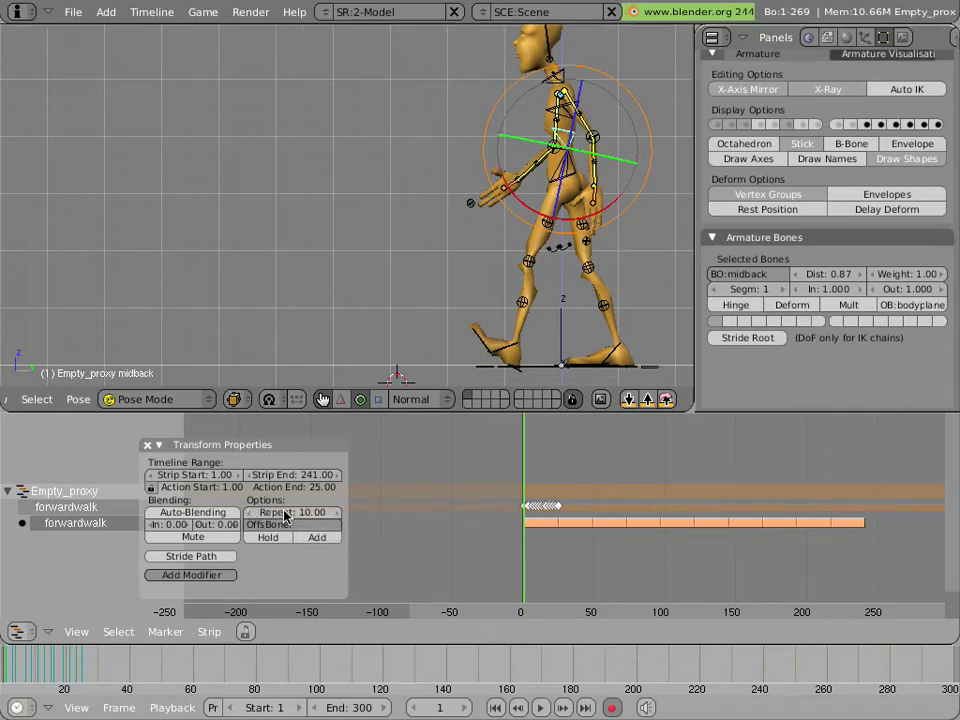
scroll(522, 536, "up", 3)
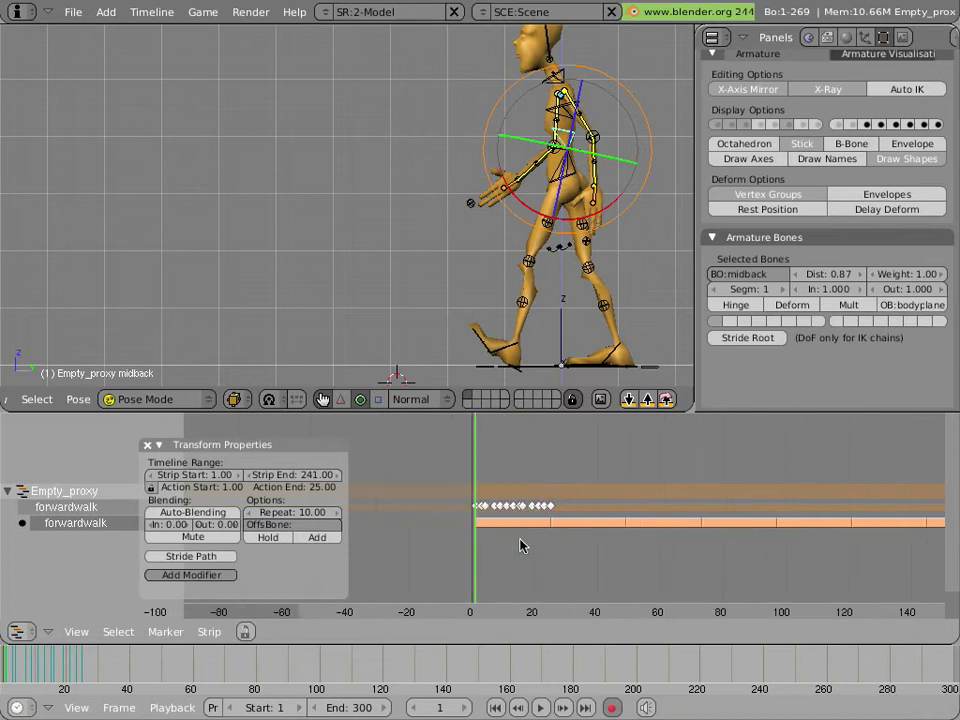
left_click_drag(480, 555, 450, 553)
key("alt+a")
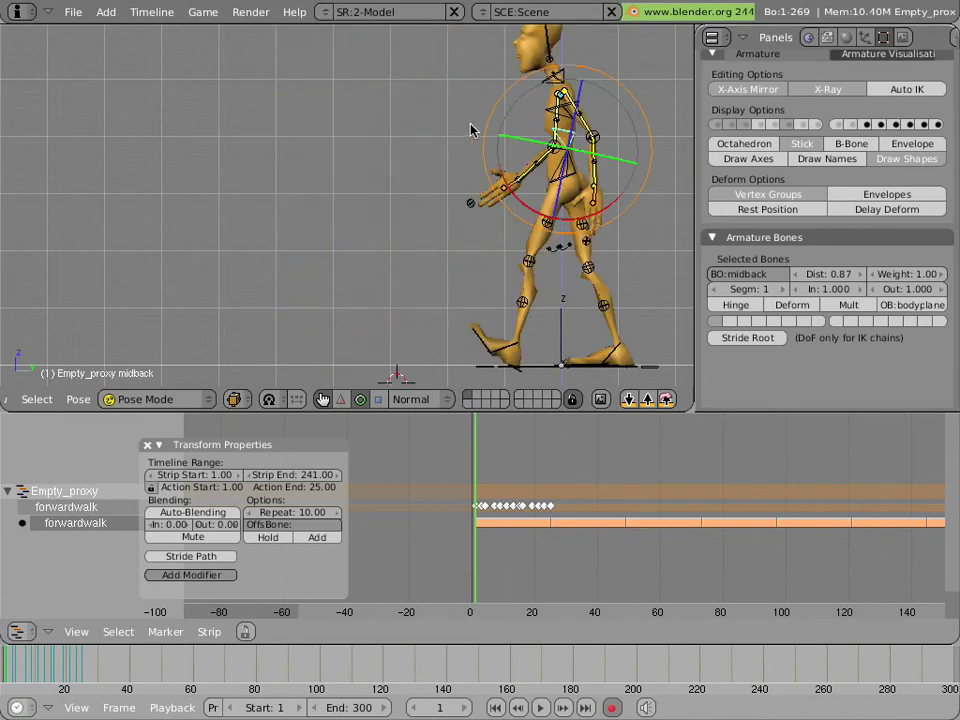
Step: Orbit above the character, select the torso bone, and display its transform values
middle_click_drag(470, 130, 498, 158)
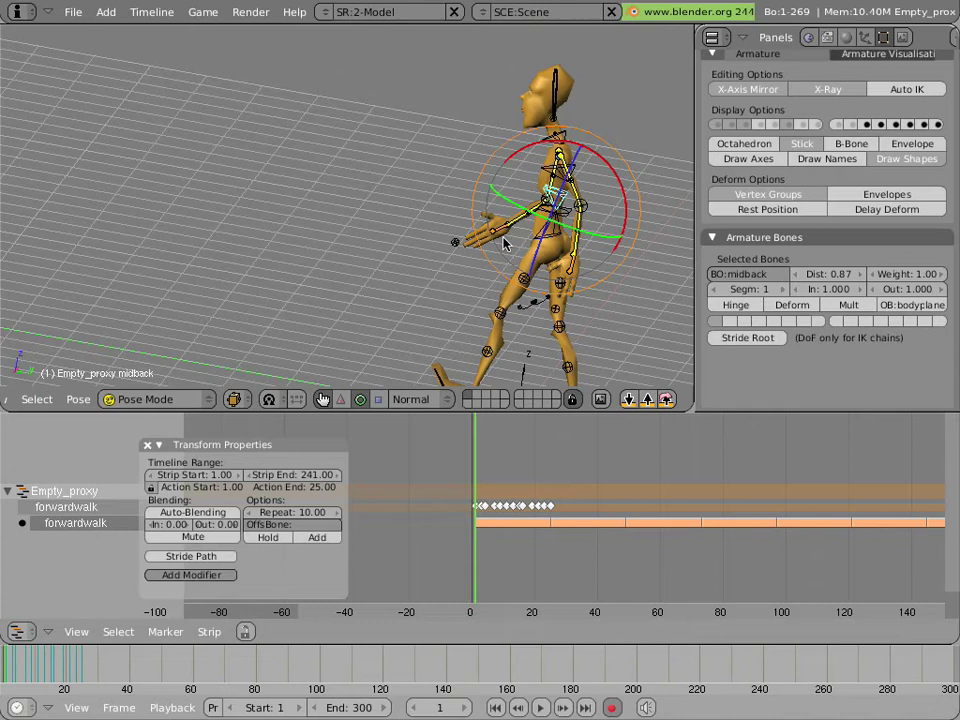
middle_click_drag(503, 246, 508, 112)
right_click(514, 110)
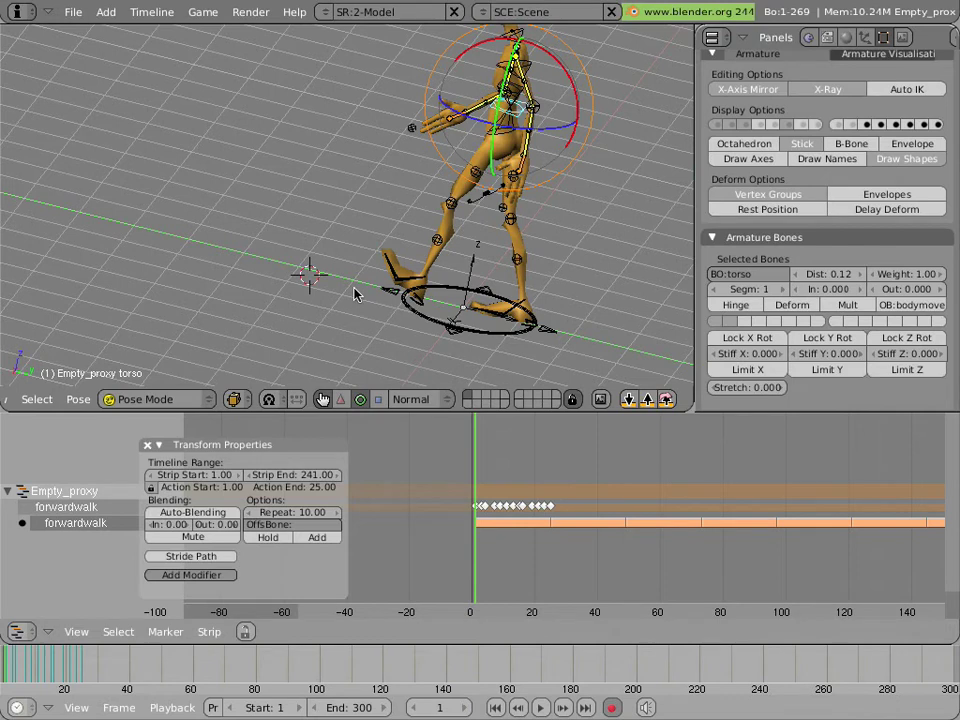
key("n")
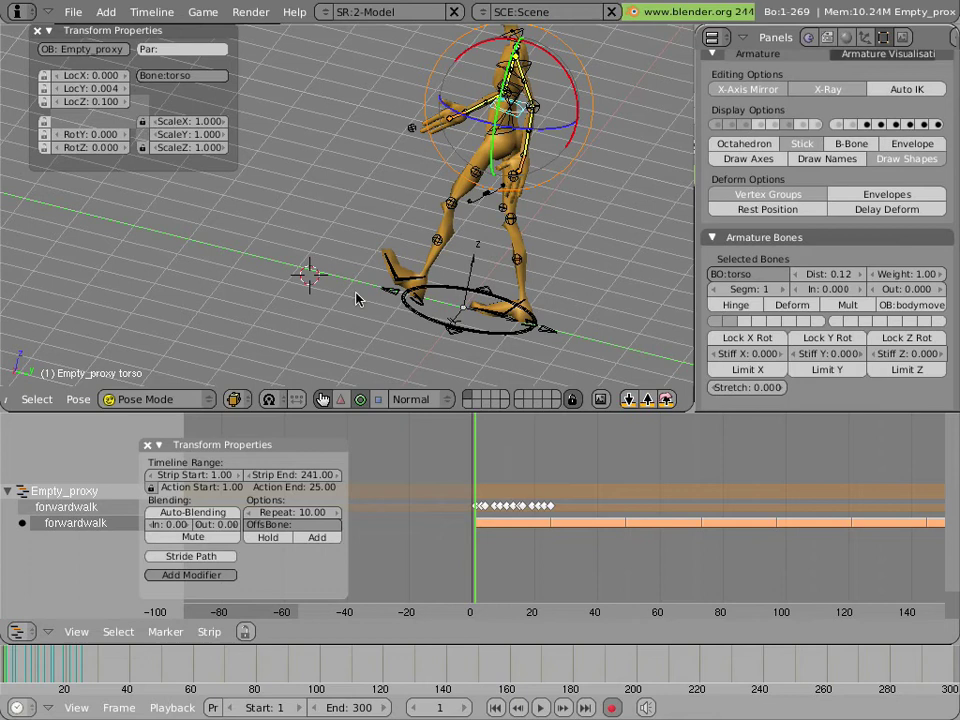
left_click_drag(508, 491, 551, 489)
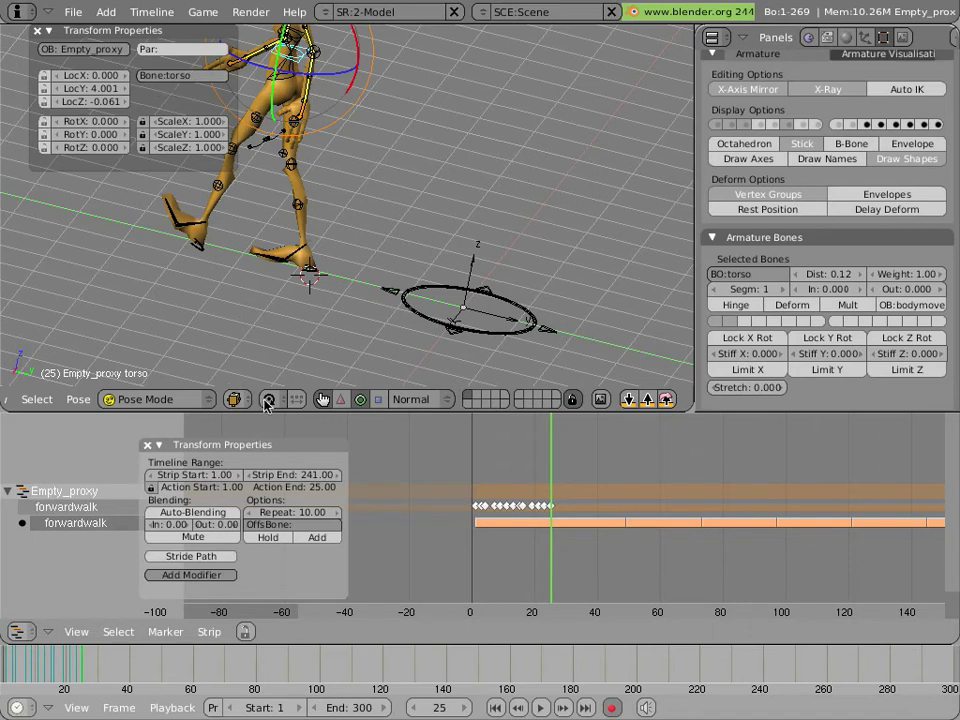
Step: Enter torso as the forwardwalk strip's offset bone and scrub early frames to check
left_click(317, 527)
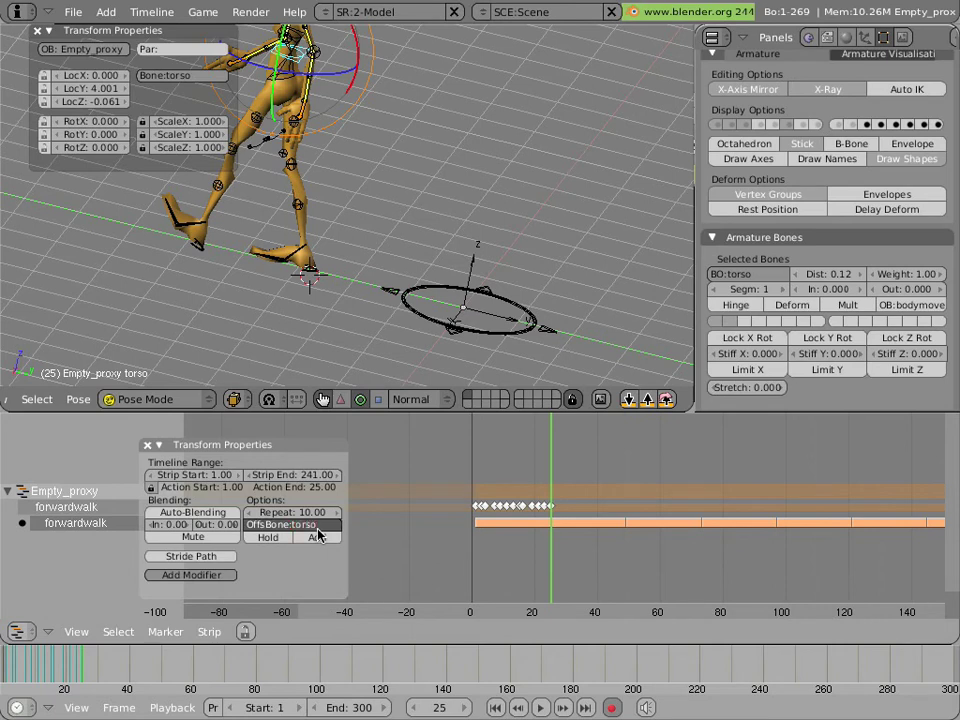
type("torso")
key("Return")
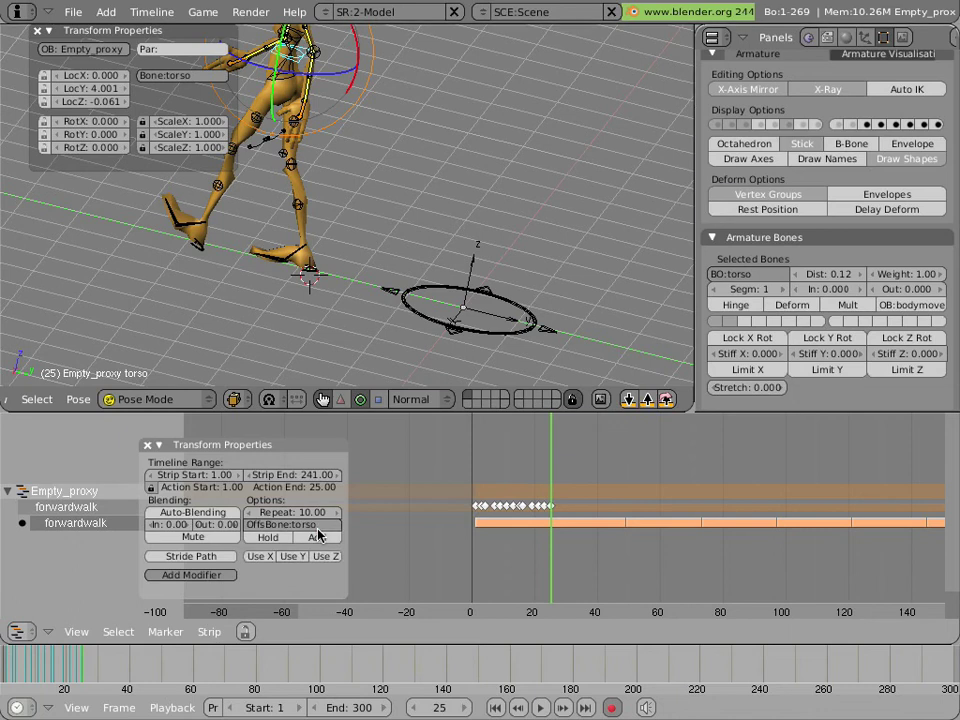
left_click_drag(540, 478, 472, 480)
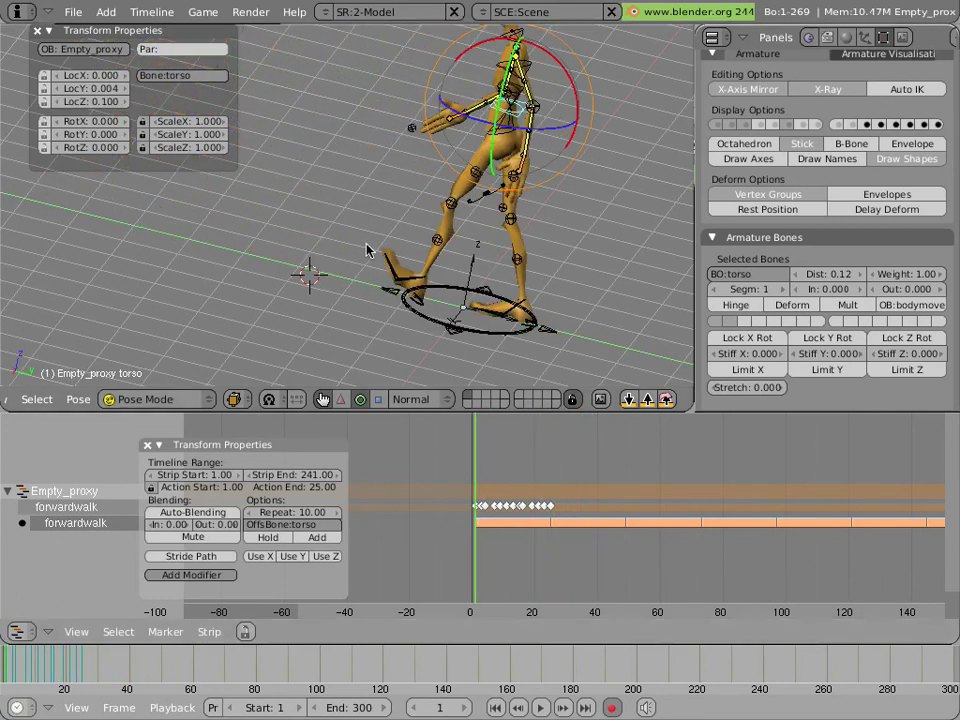
key("KP_1")
scroll(366, 247, "down", 2)
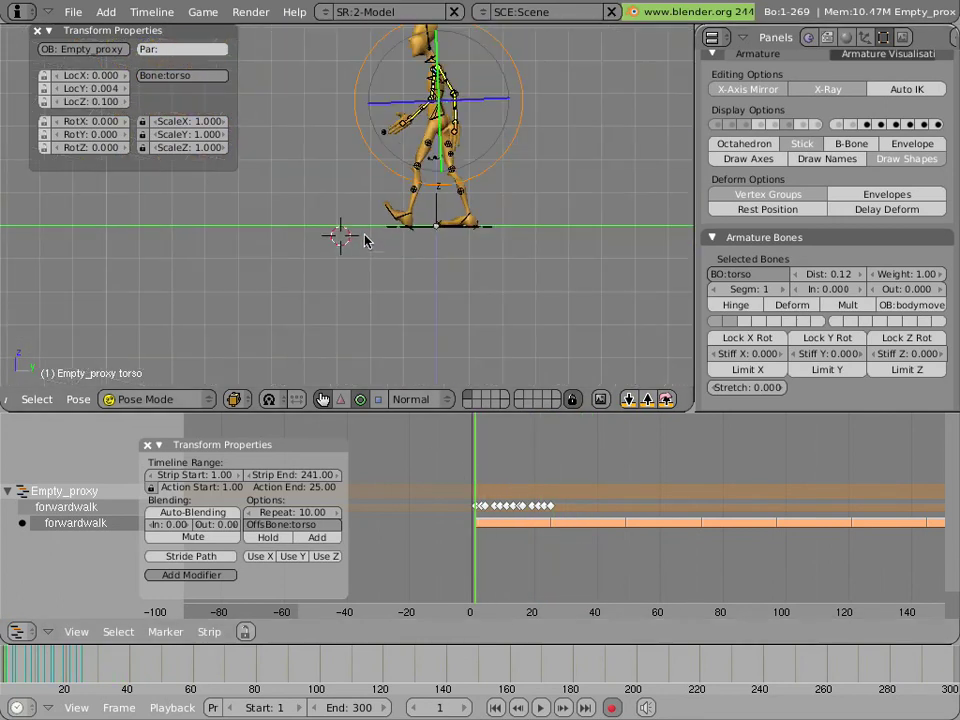
middle_click_drag(361, 214, 478, 292, "shift")
key("alt+a")
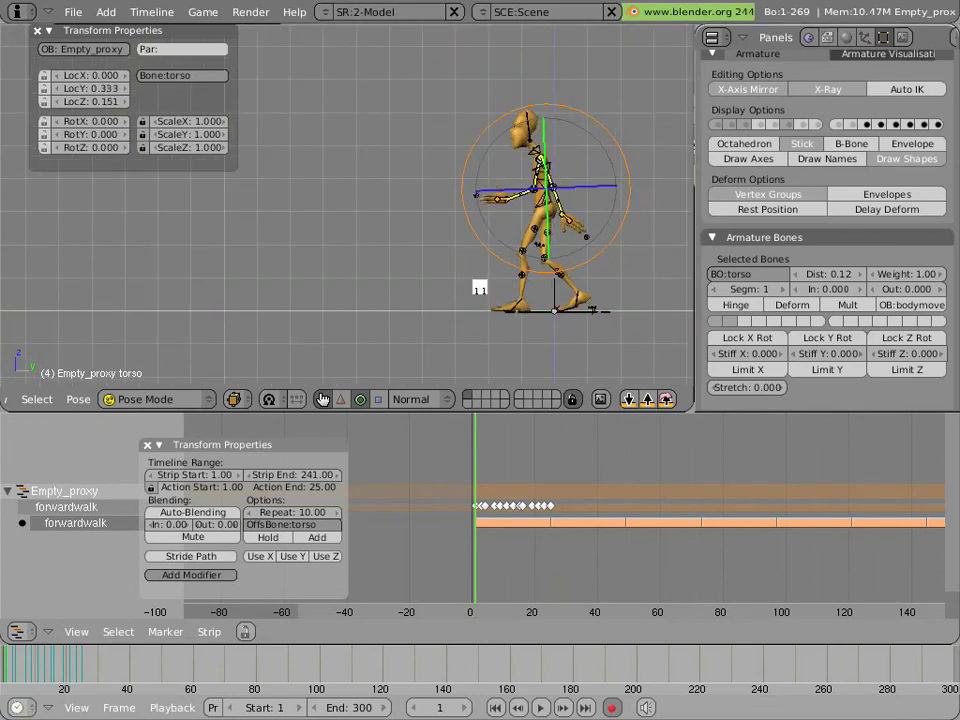